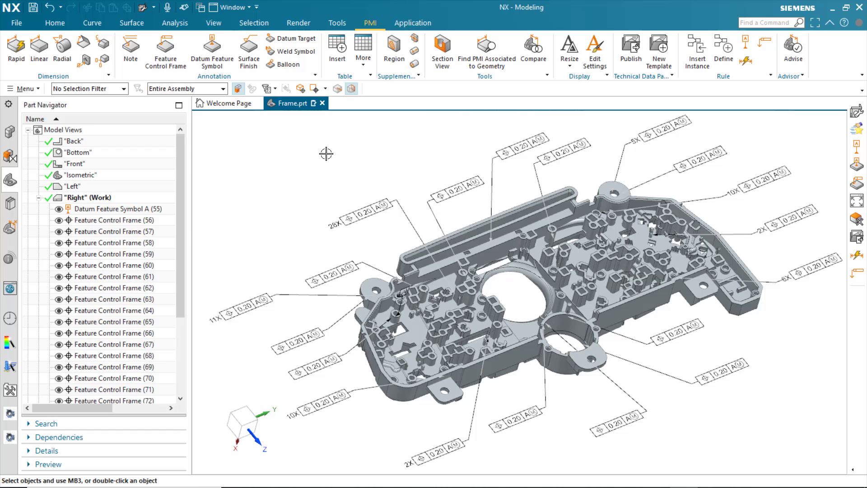
Open the PMI Advisor Configuration dialog via Menu > PMI > Advisor > Configuration
click(27, 88)
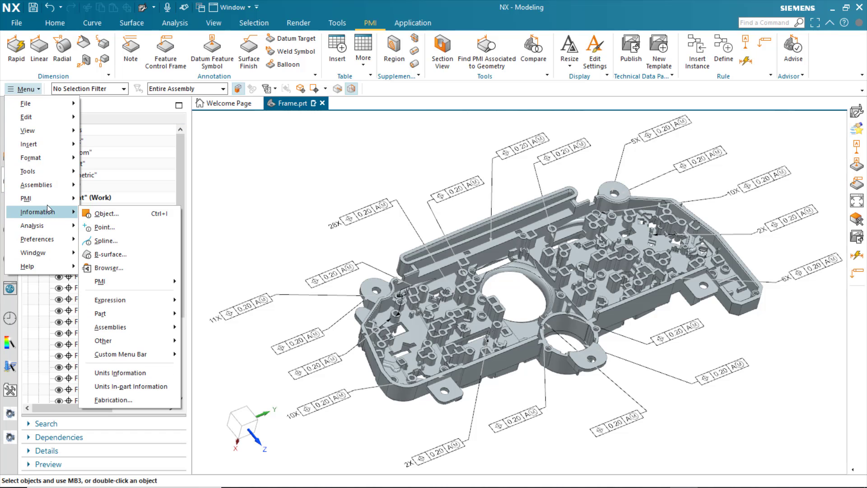
mouse_move(124, 481)
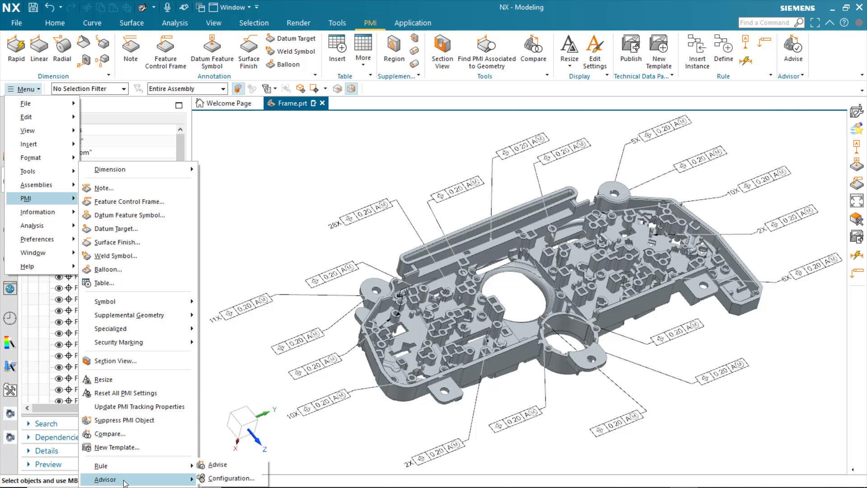
click(220, 480)
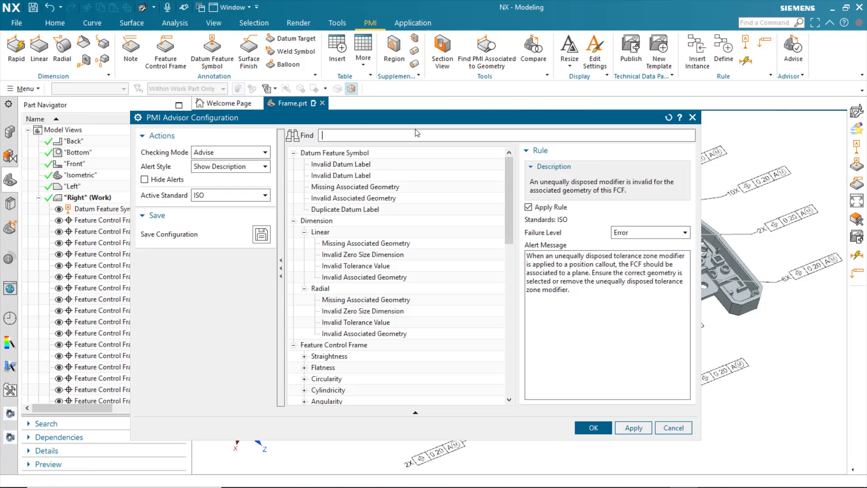
click(265, 153)
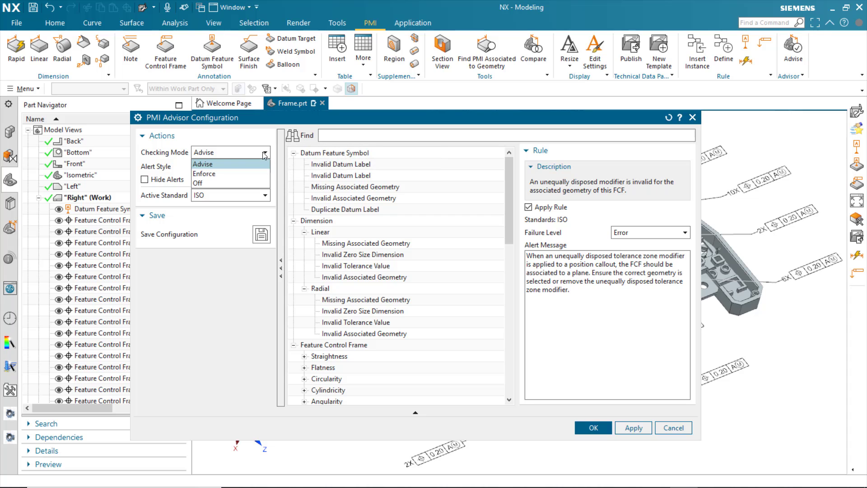
click(213, 164)
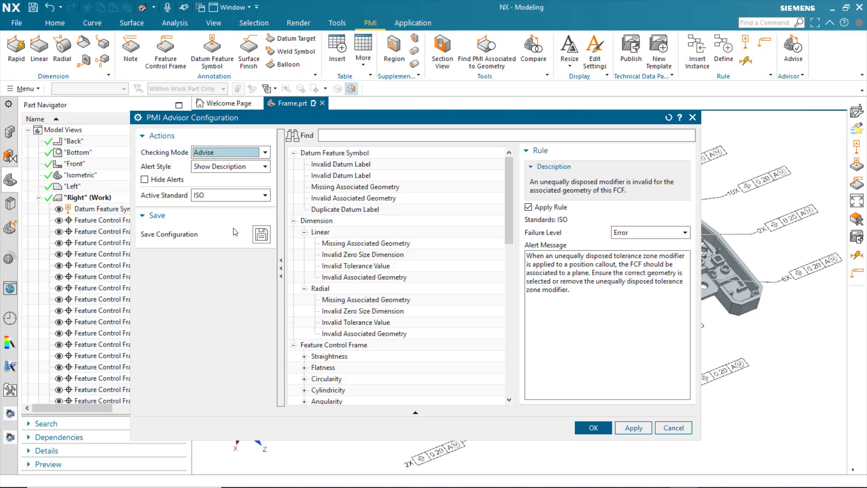
click(263, 197)
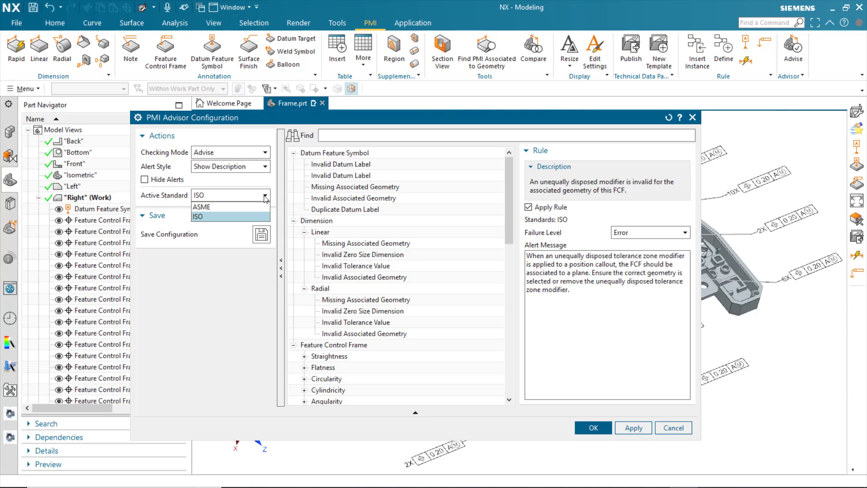
click(232, 248)
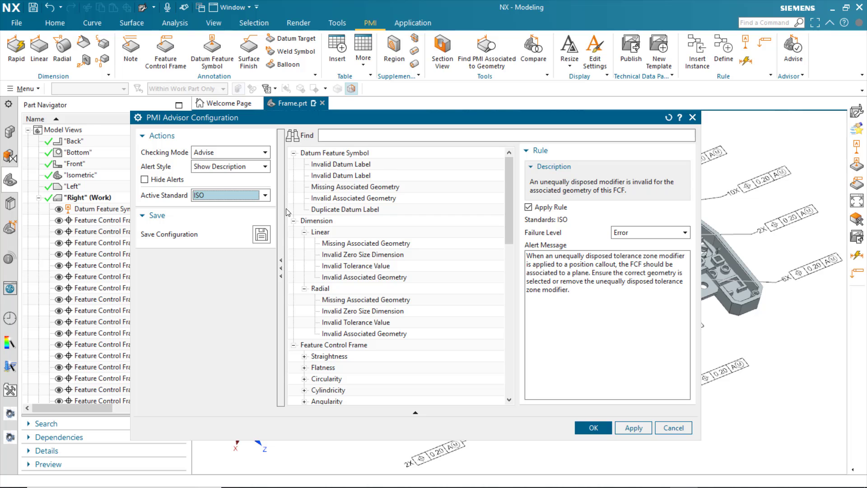
click(292, 221)
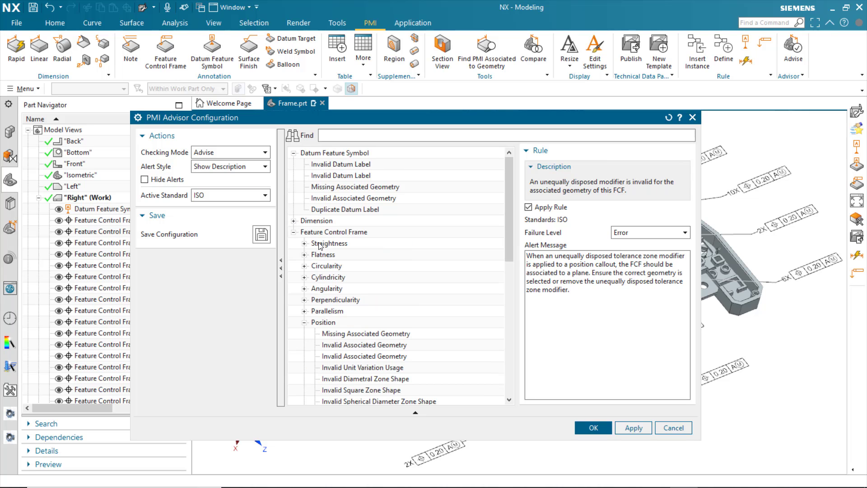
click(325, 166)
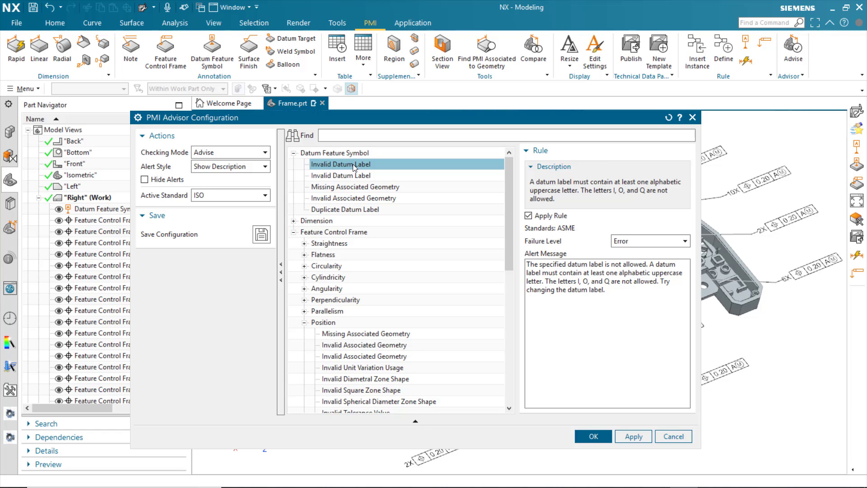
click(345, 177)
click(348, 187)
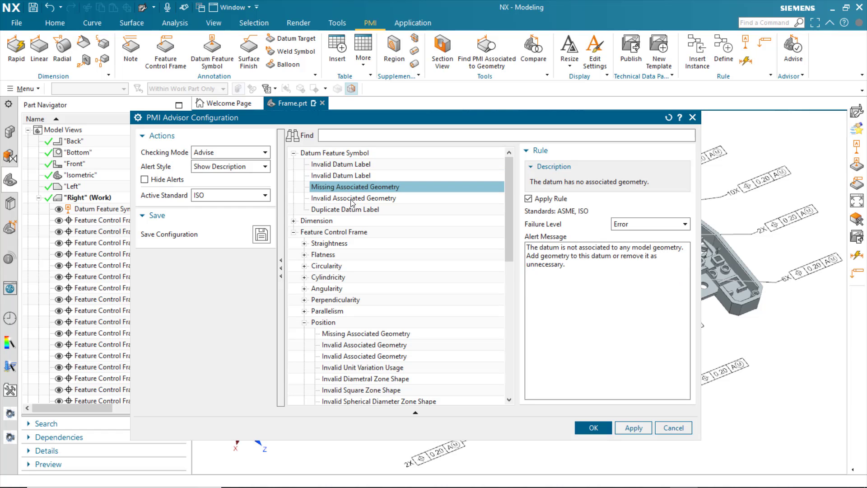
click(352, 199)
click(352, 220)
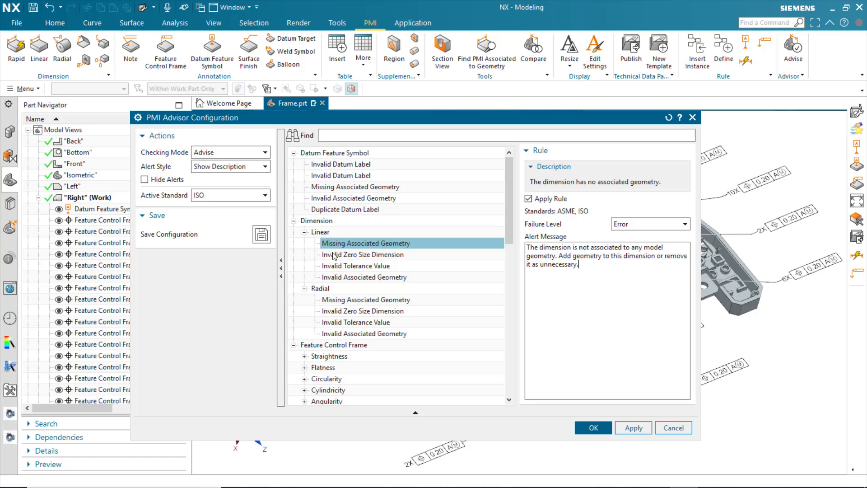
scroll(325, 280, down, 4)
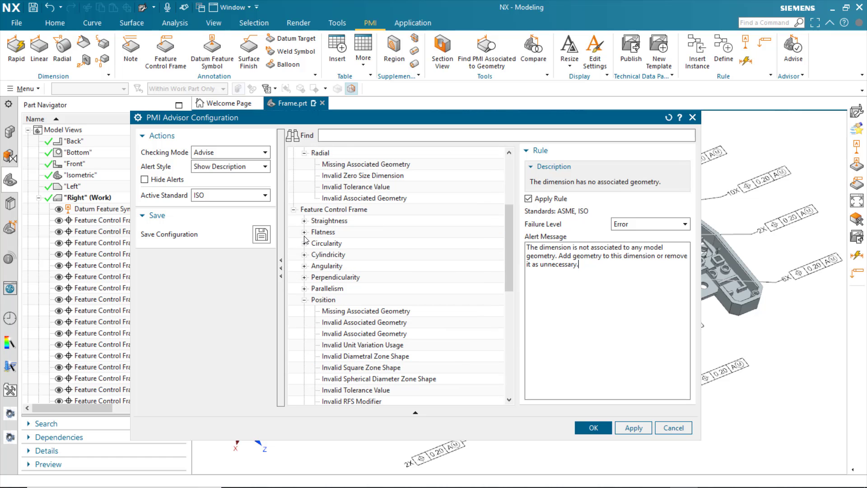
click(304, 221)
click(344, 244)
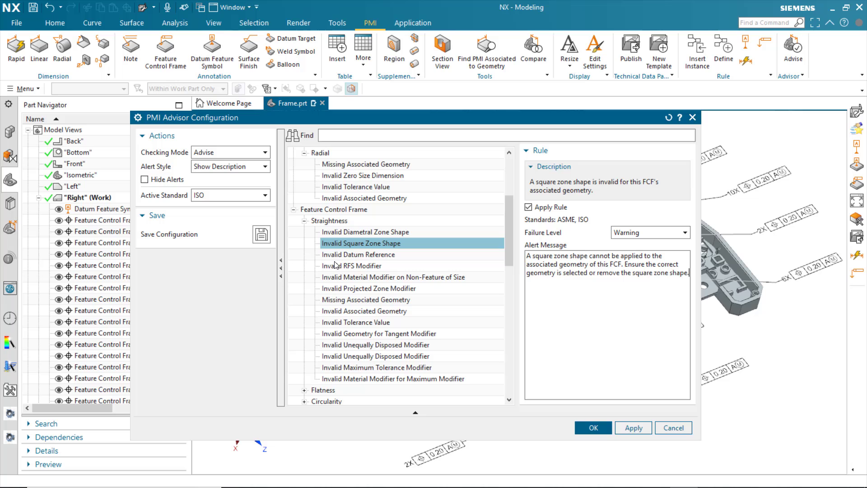
click(350, 257)
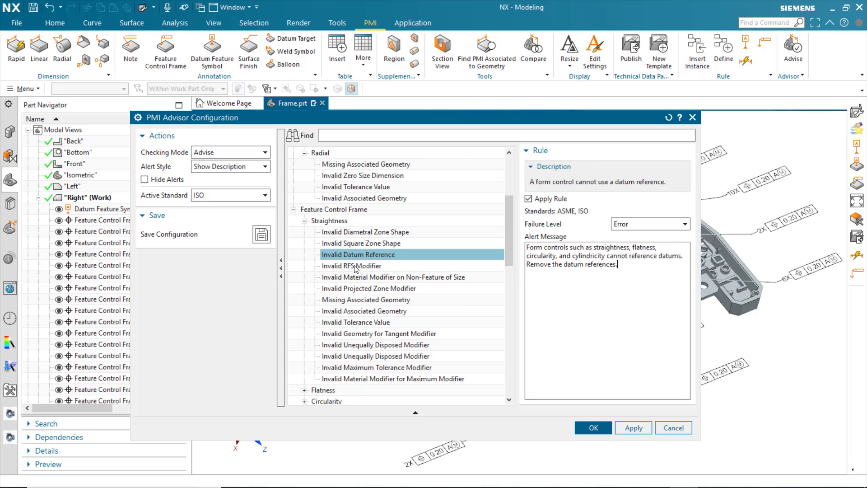
click(355, 266)
click(353, 301)
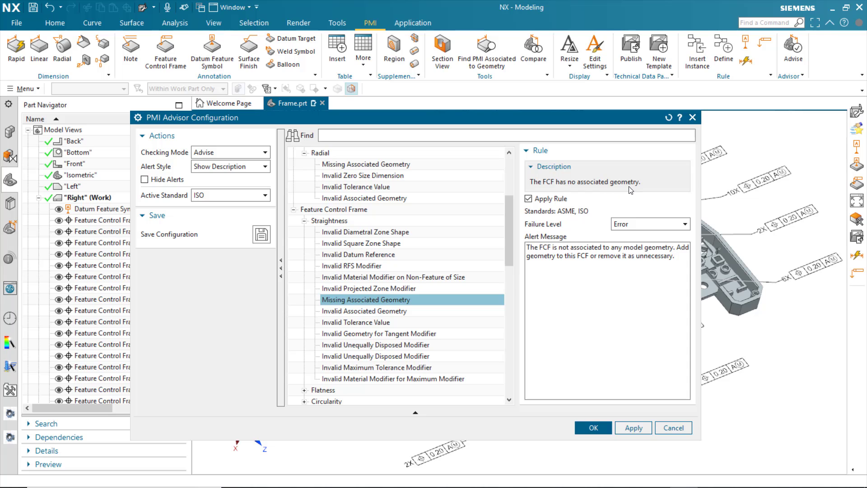
click(651, 261)
click(528, 199)
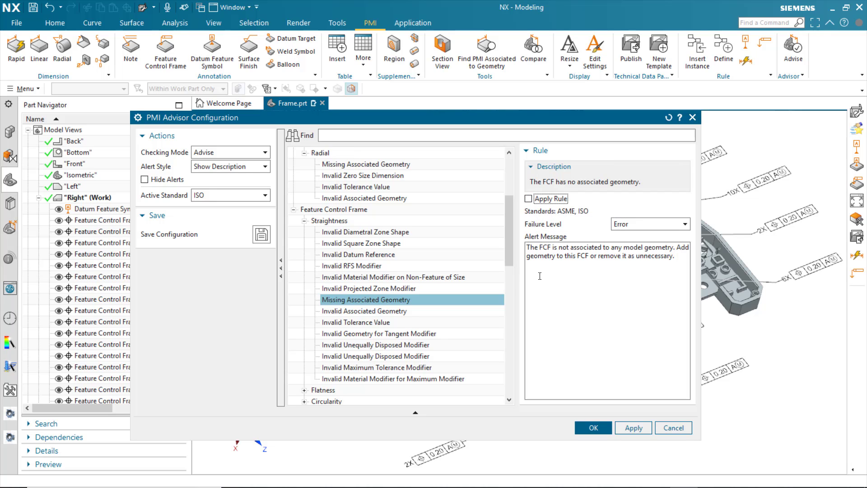
click(528, 198)
click(671, 226)
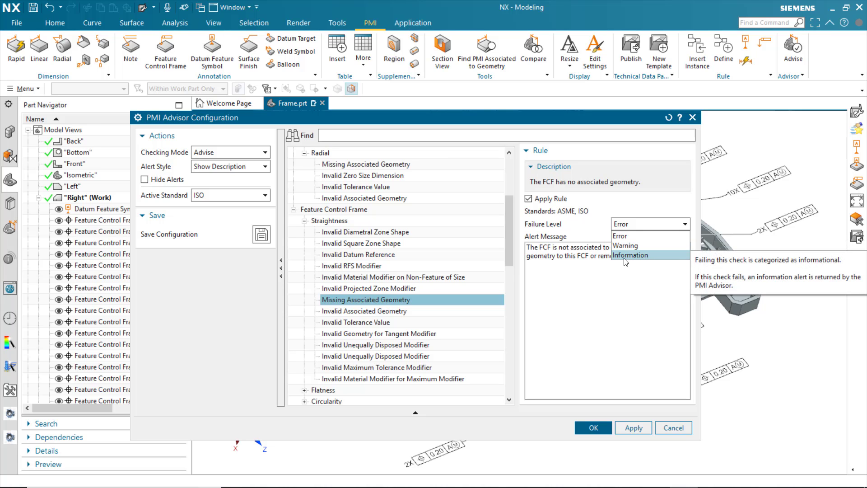
click(582, 300)
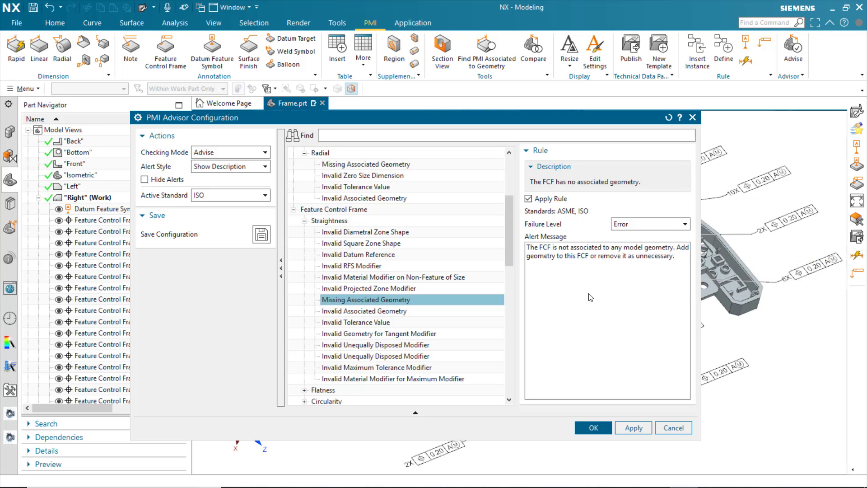
Save the advisor configuration and start a datum feature symbol lettered I
click(590, 428)
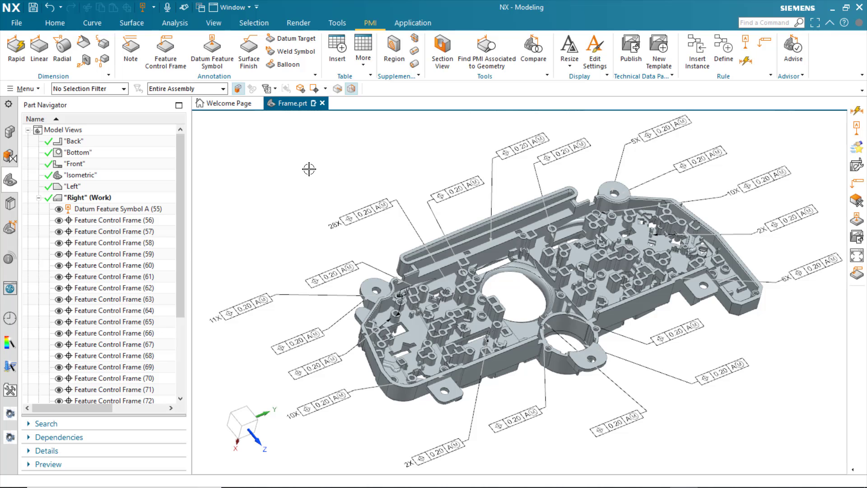
click(213, 55)
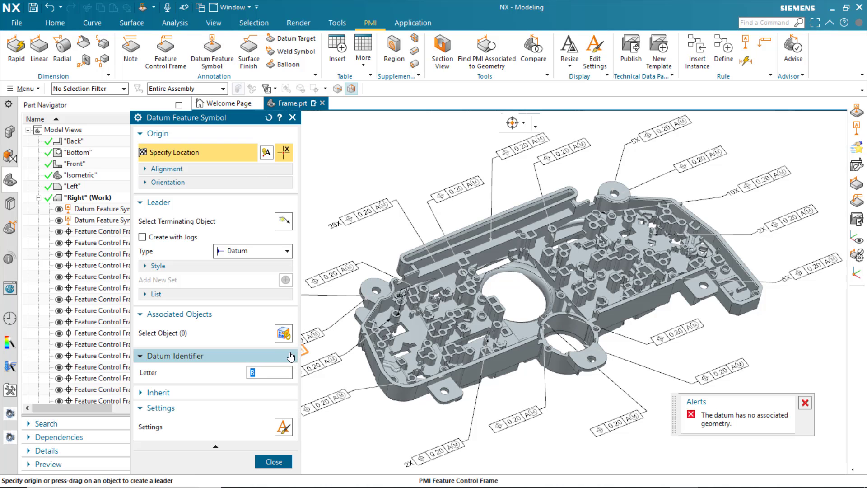
text(I)
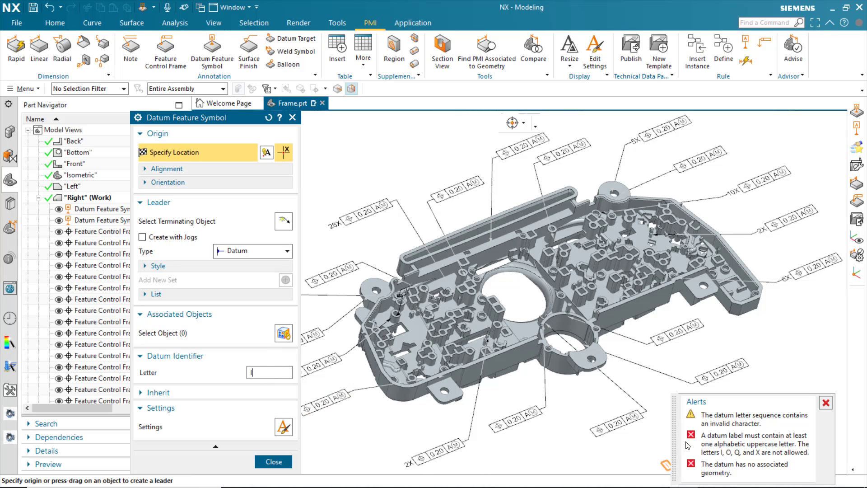
Attach datum I's leader to the round boss edge and place the symbol beside it
drag(674, 421, 687, 357)
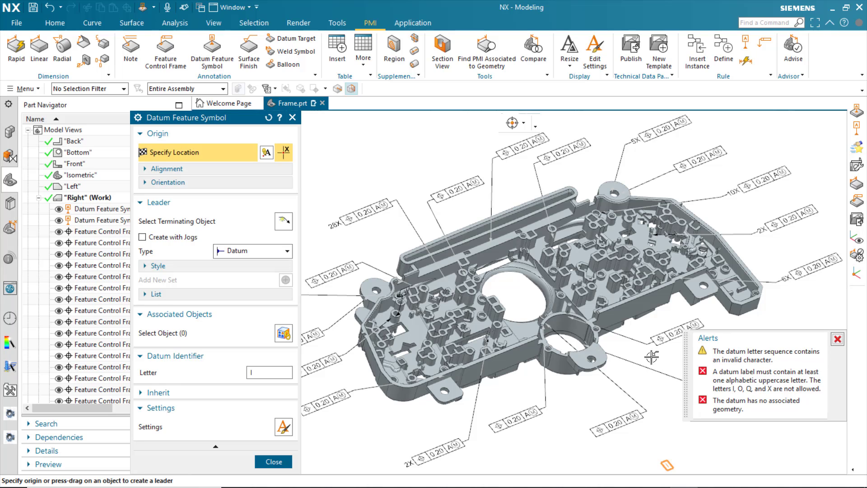
click(516, 408)
click(599, 355)
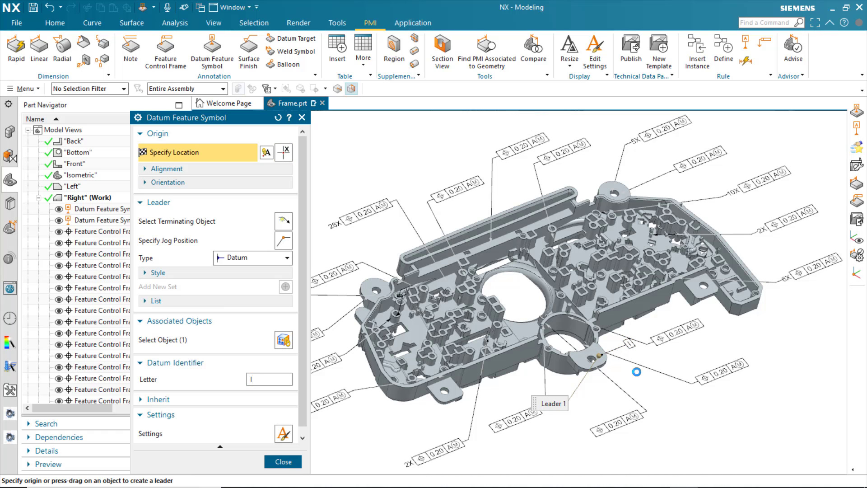
click(635, 351)
click(274, 461)
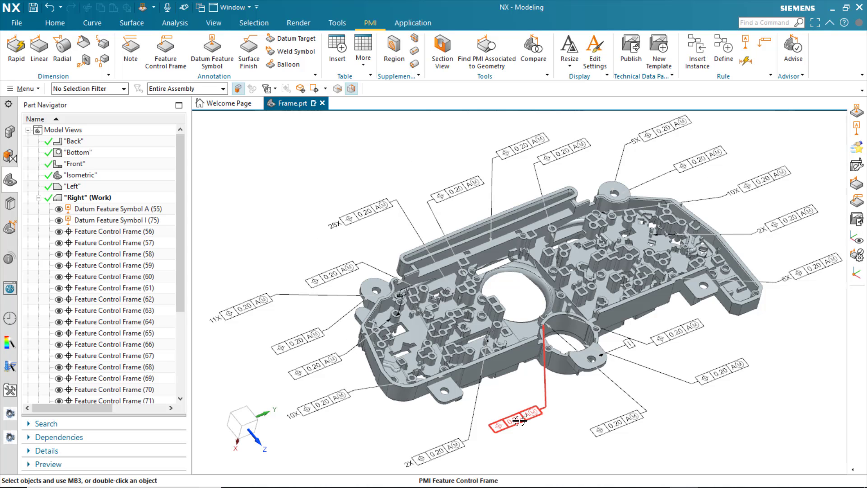
Run the PMI Advisor check and review datum A's pass and the feature control frame warnings
click(791, 57)
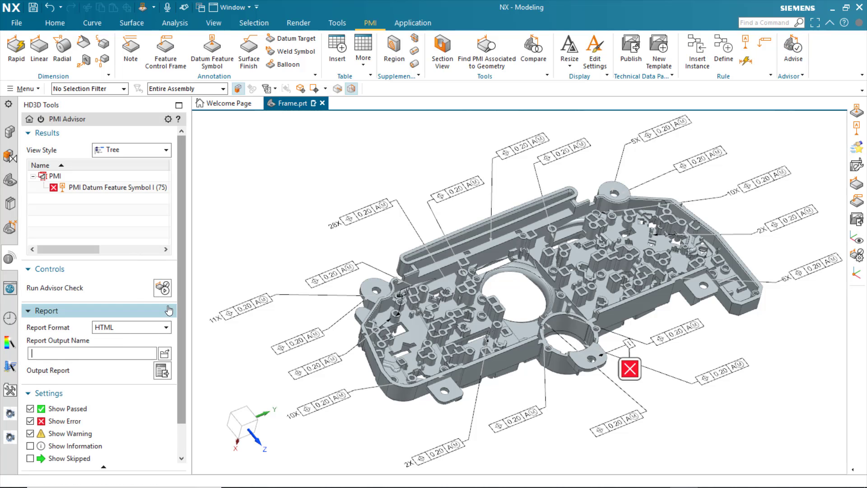
click(164, 287)
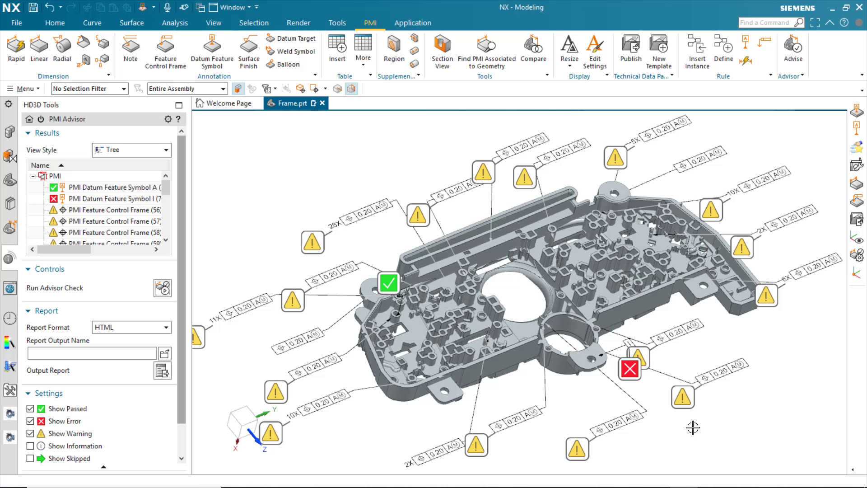
click(389, 283)
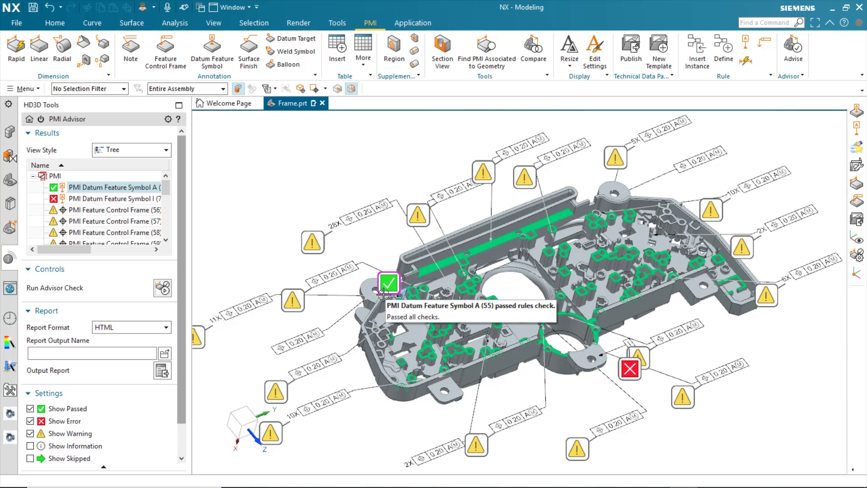
click(417, 215)
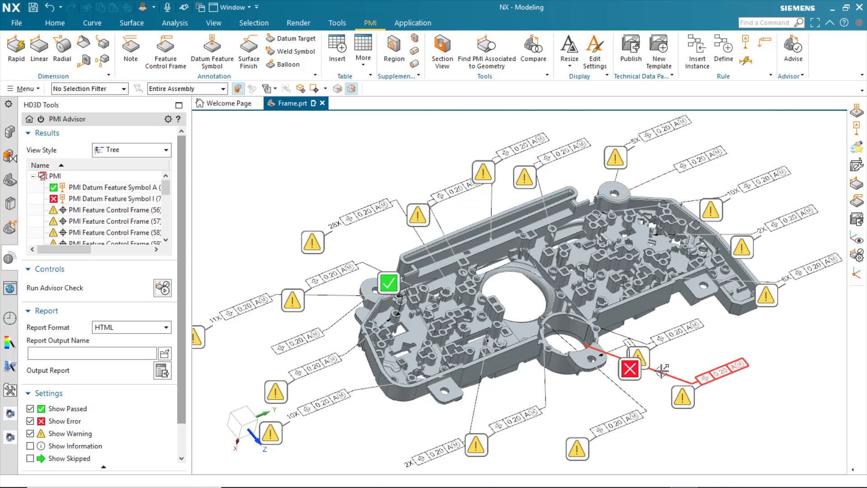
Inspect the error reported on datum I, then open datum I for editing
click(630, 369)
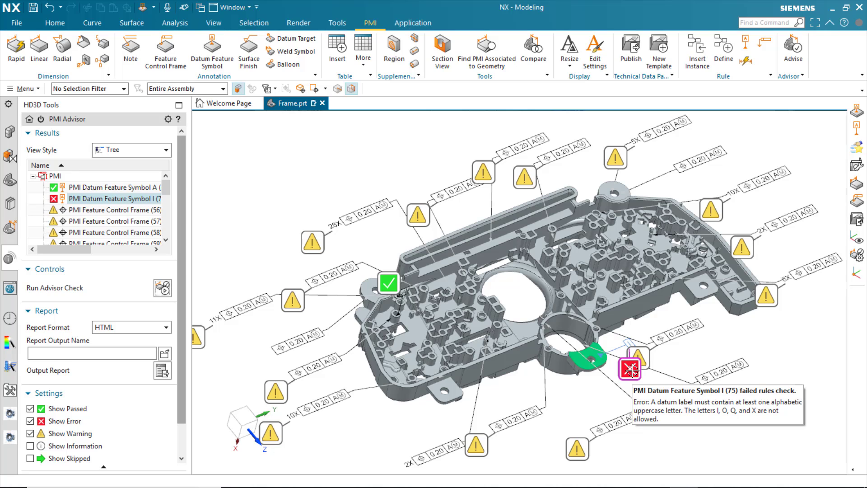
key(Escape)
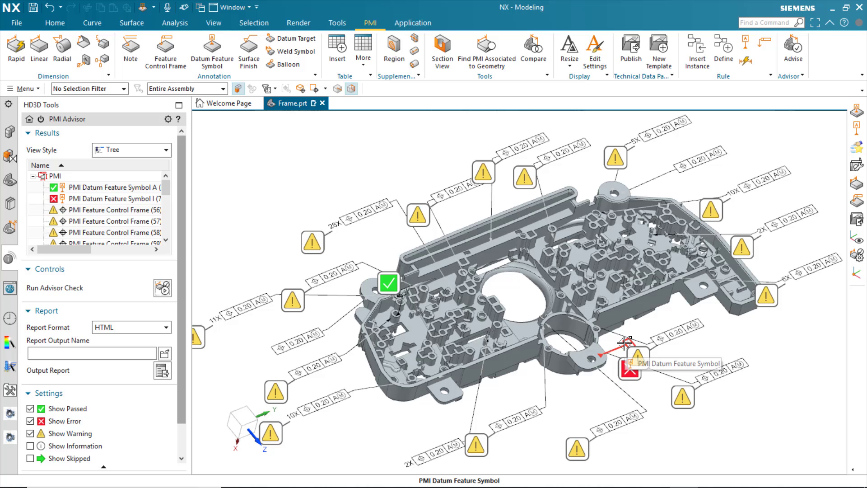
double_click(629, 366)
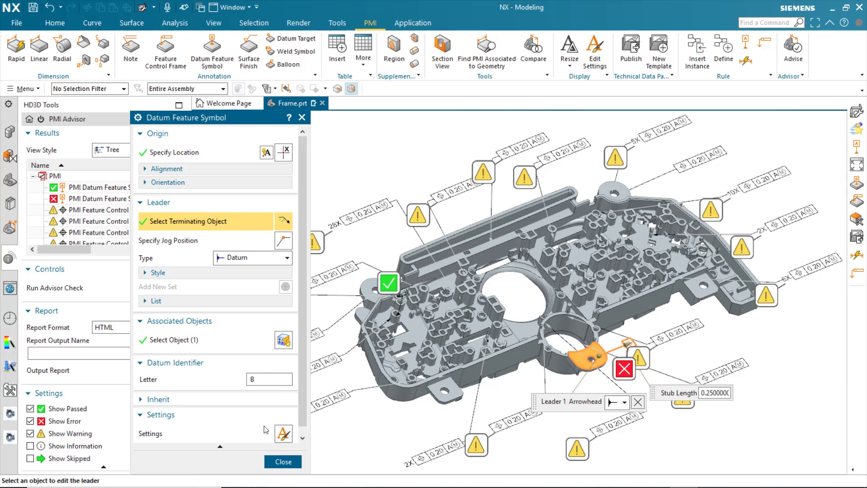
Change the datum letter from I to B and re-run the Advisor check
text(B)
click(281, 462)
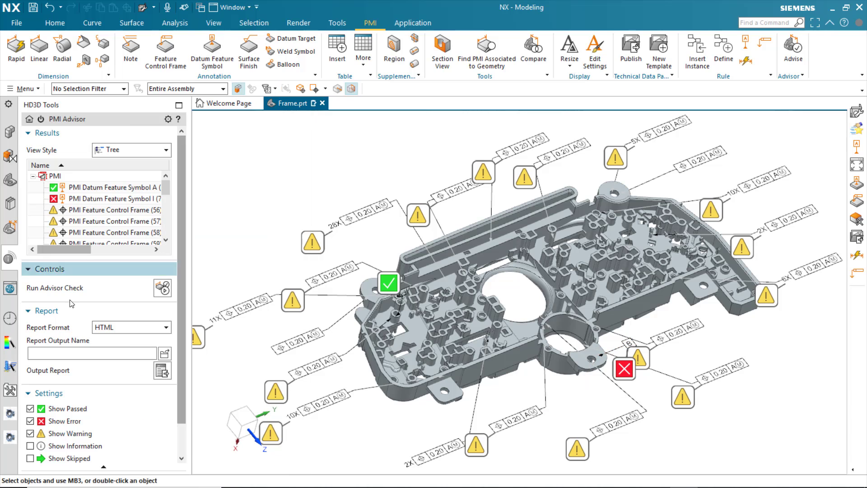
click(161, 289)
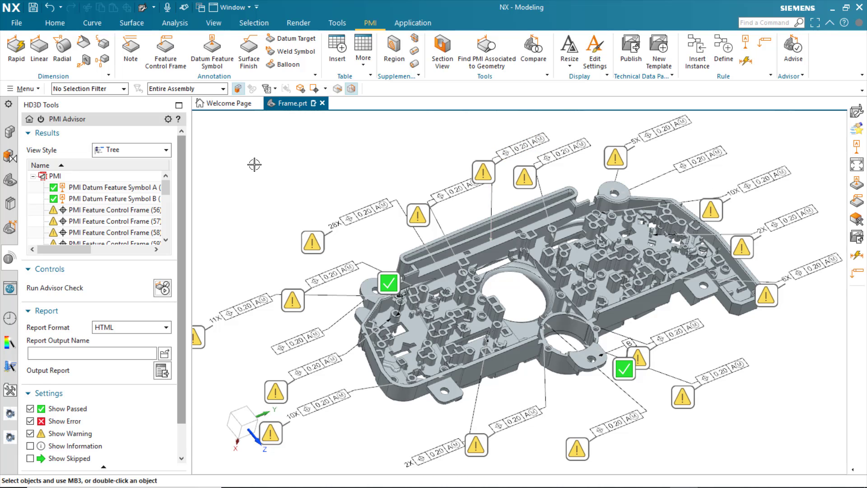
Set Create Position from Datum's primary datum material modifier to None, then re-run the Advisor check
click(10, 227)
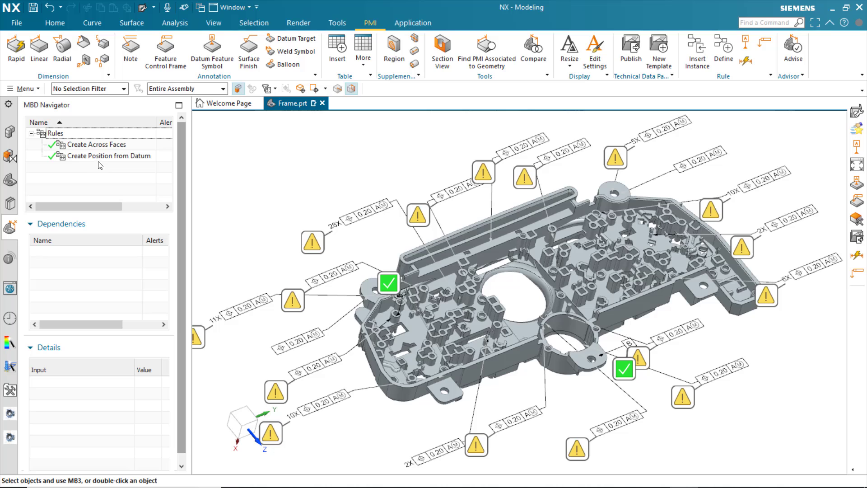
click(91, 155)
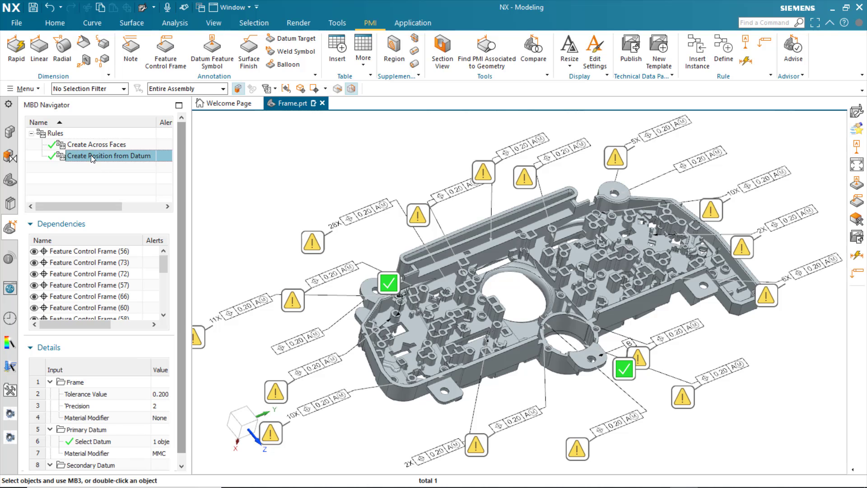
click(161, 453)
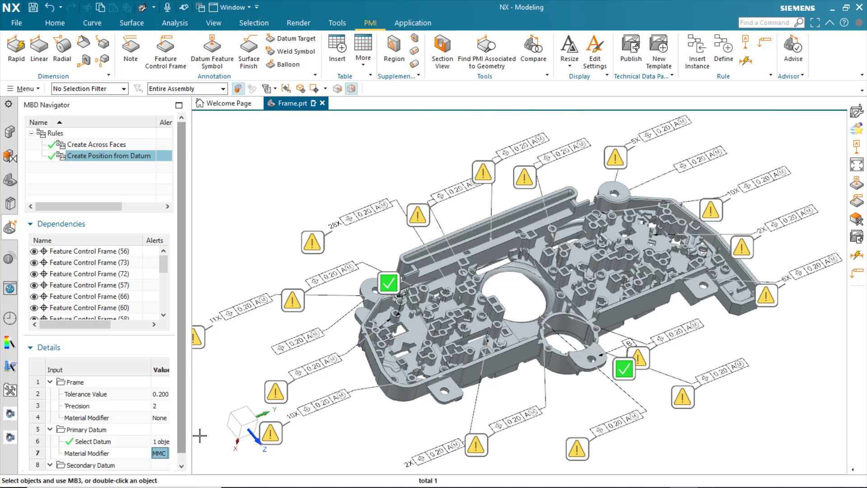
drag(192, 436, 201, 436)
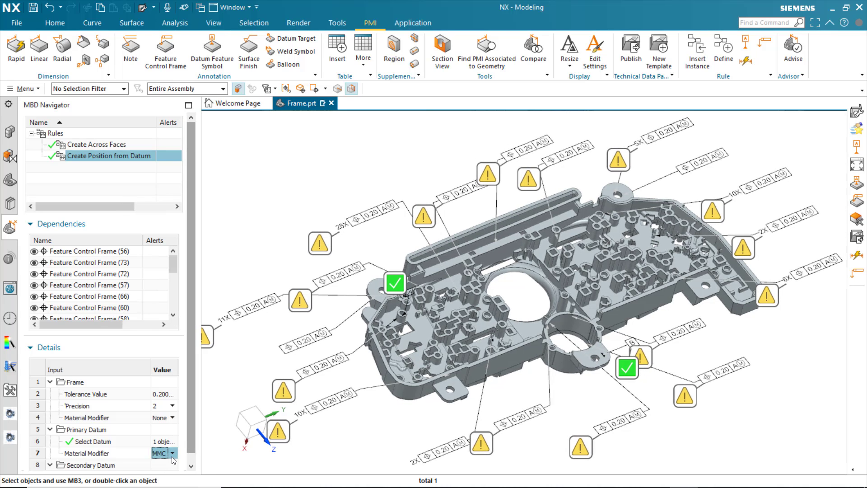
click(172, 453)
click(167, 442)
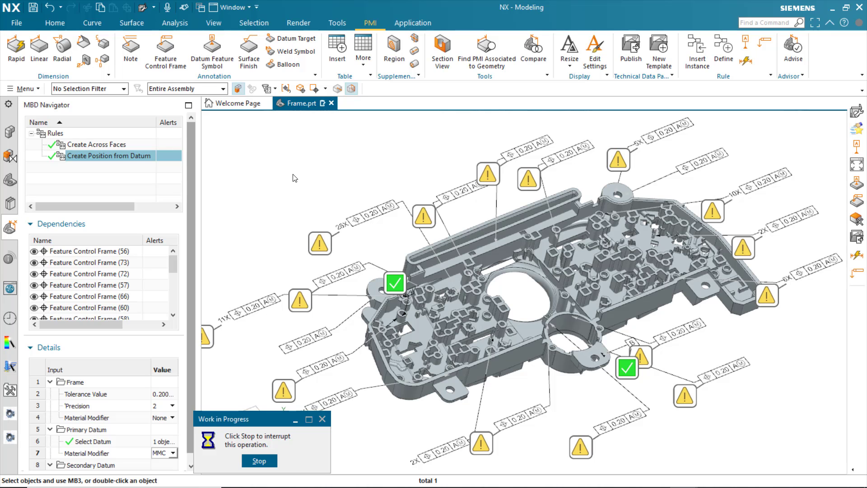
click(9, 258)
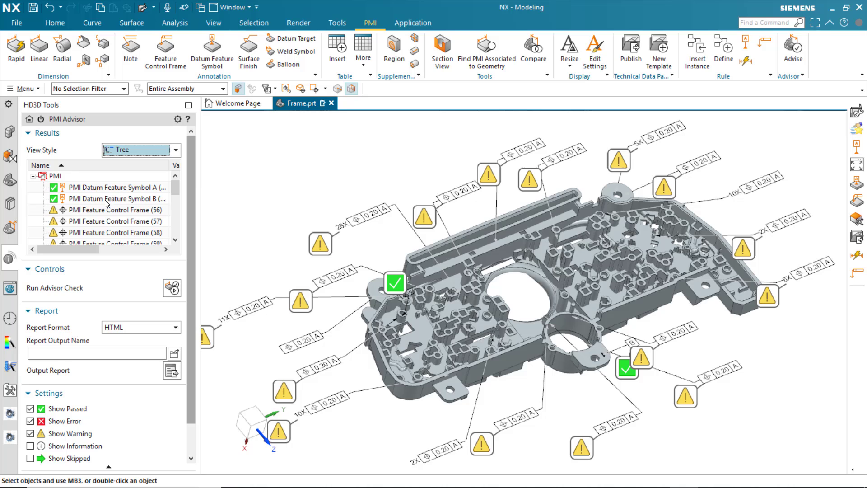
click(171, 288)
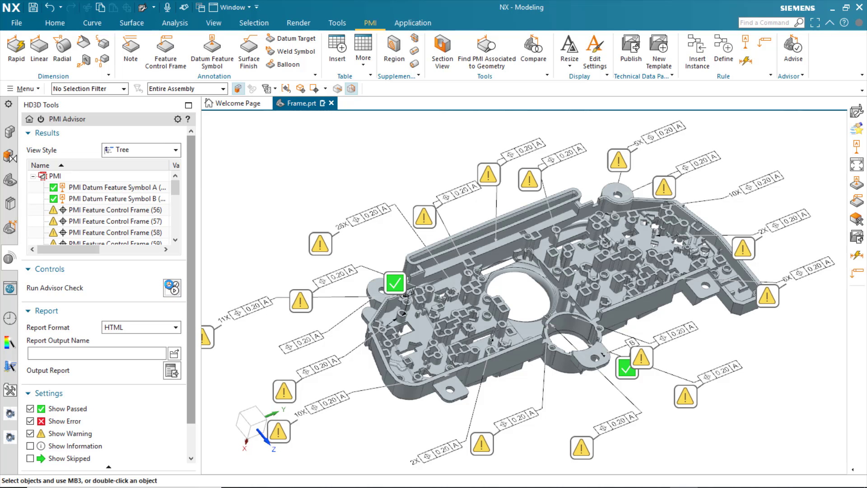